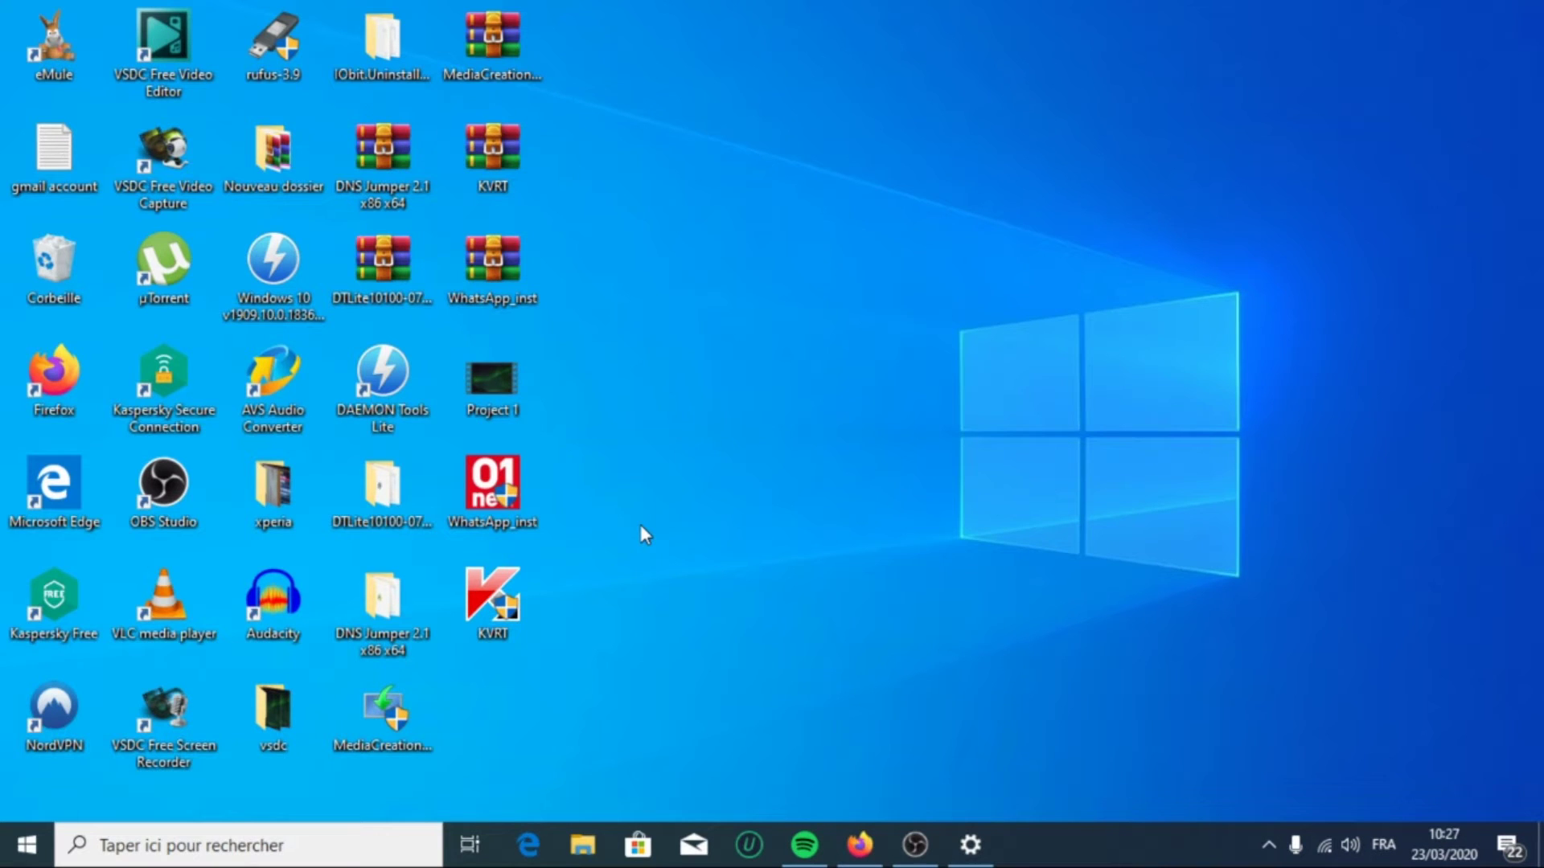
# Launch KVRT from the desktop and tick the License Agreement and Privacy Policy confirmations
pyautogui.doubleClick(481, 627)
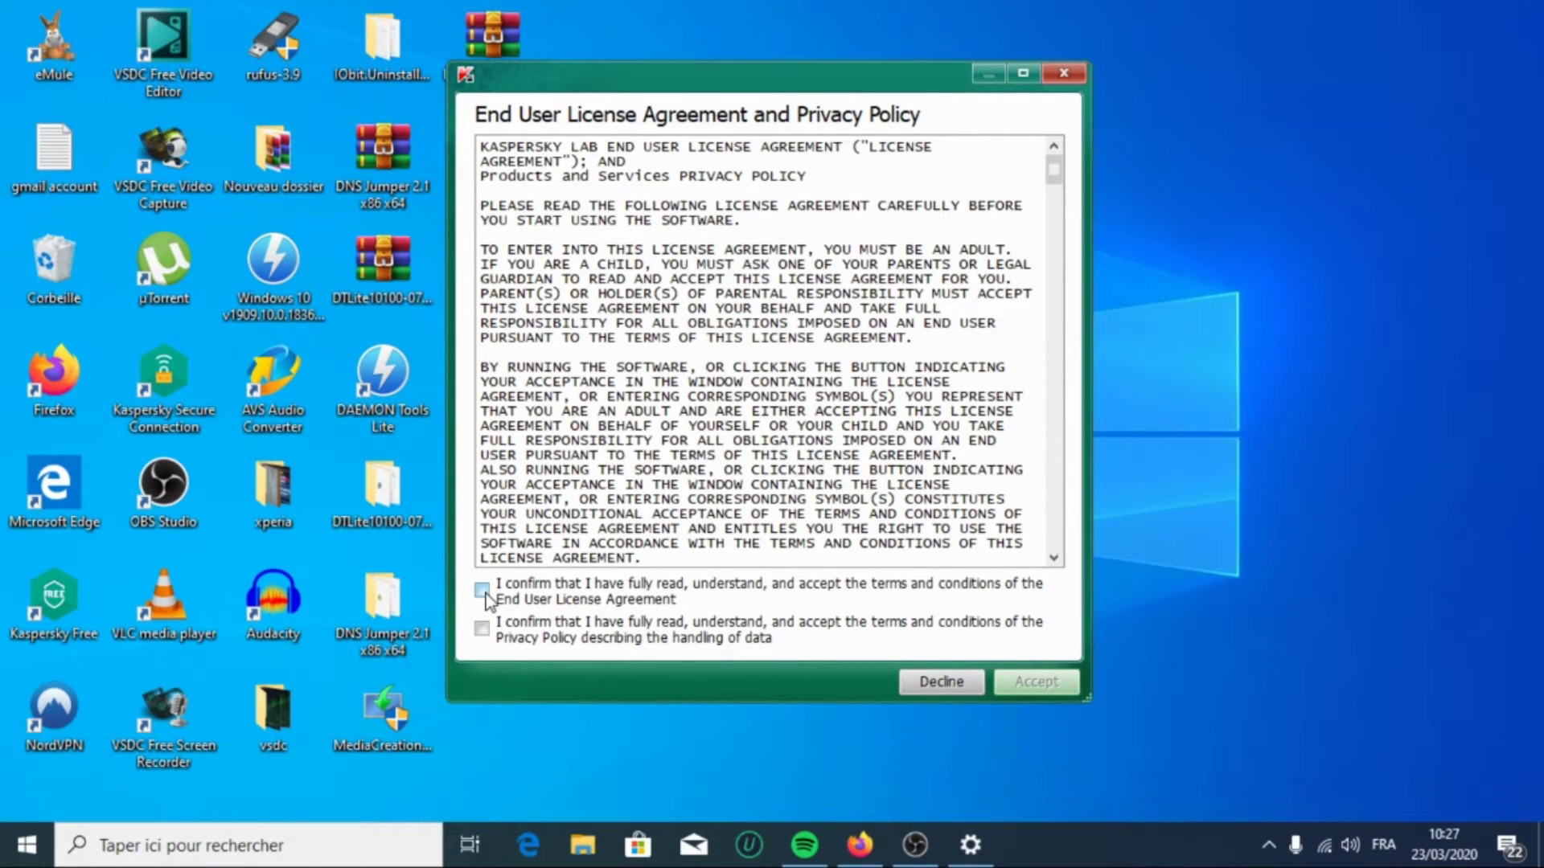
pyautogui.click(483, 590)
pyautogui.click(484, 630)
# Accept the EULA and wait for the KVRT main window to finish initializing
pyautogui.click(1038, 682)
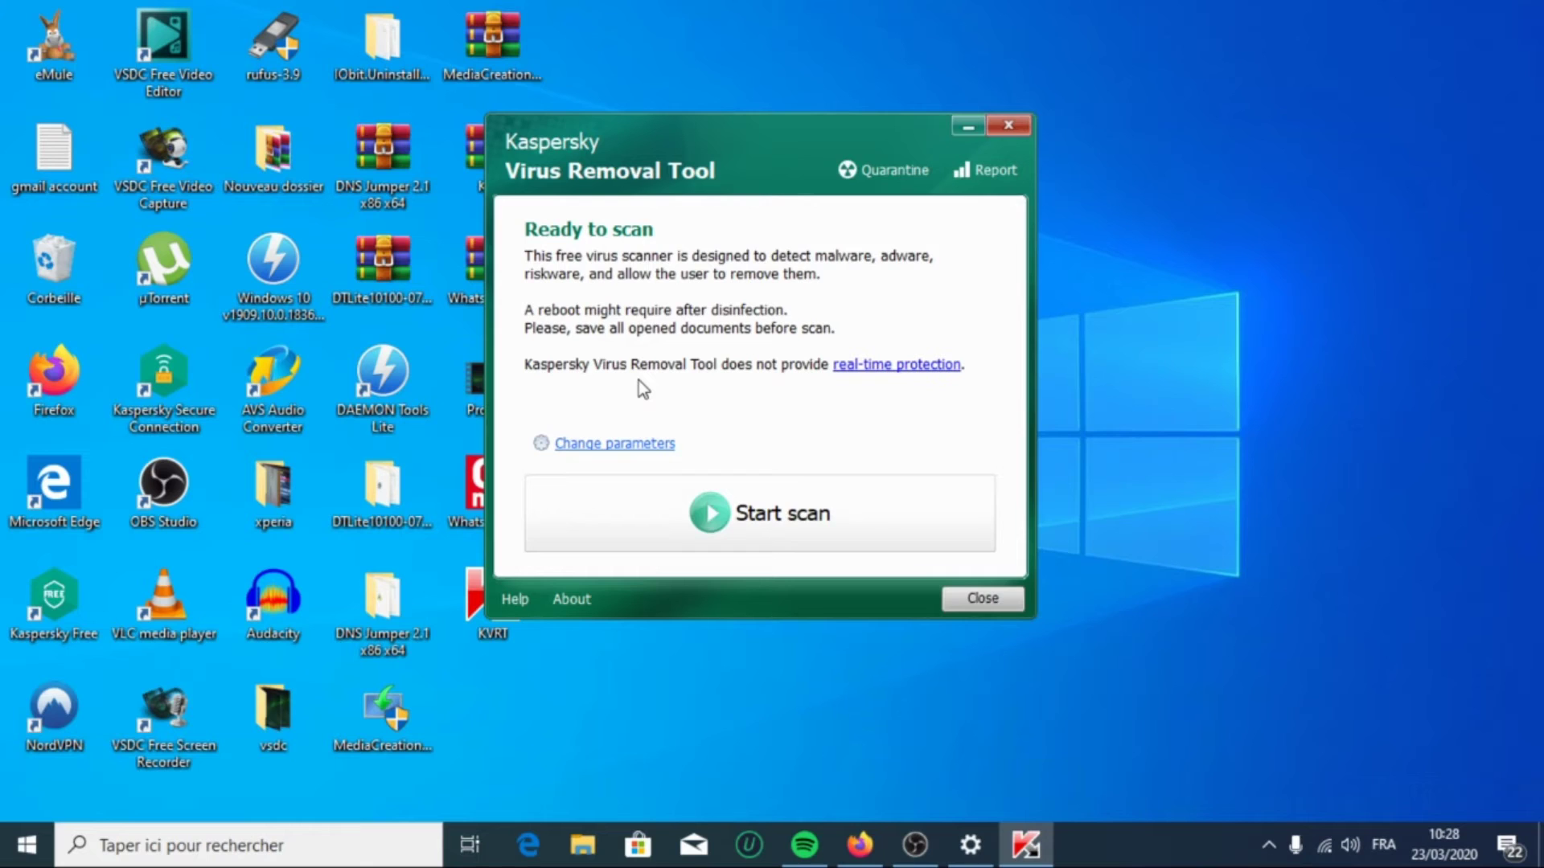
# Start and then stop the default scan, and open the scan object settings via Change parameters
pyautogui.click(746, 529)
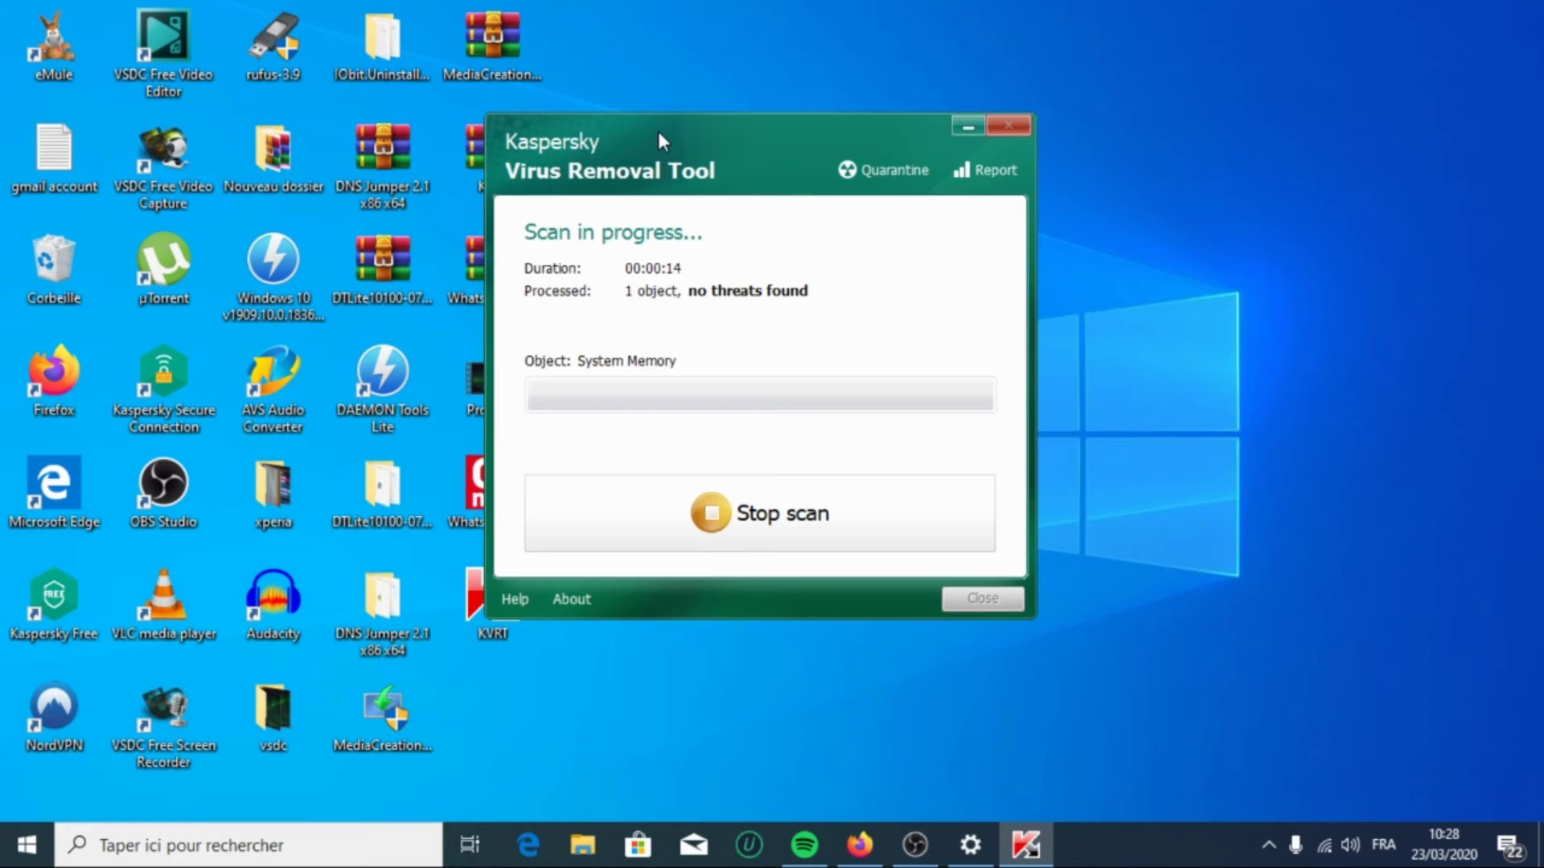
pyautogui.moveTo(657, 141); pyautogui.dragTo(766, 192)
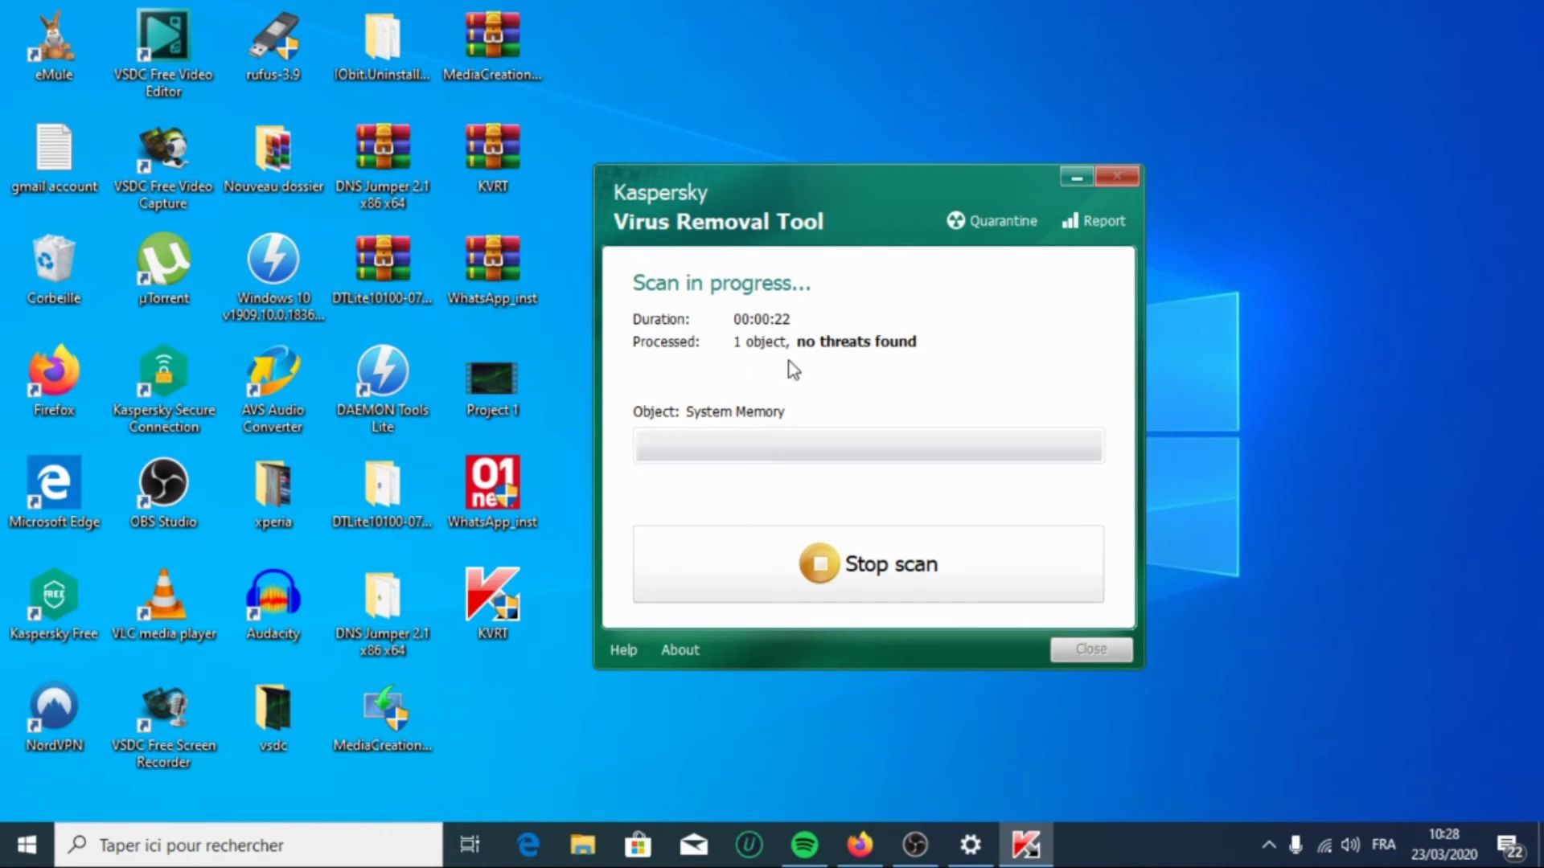
pyautogui.click(865, 549)
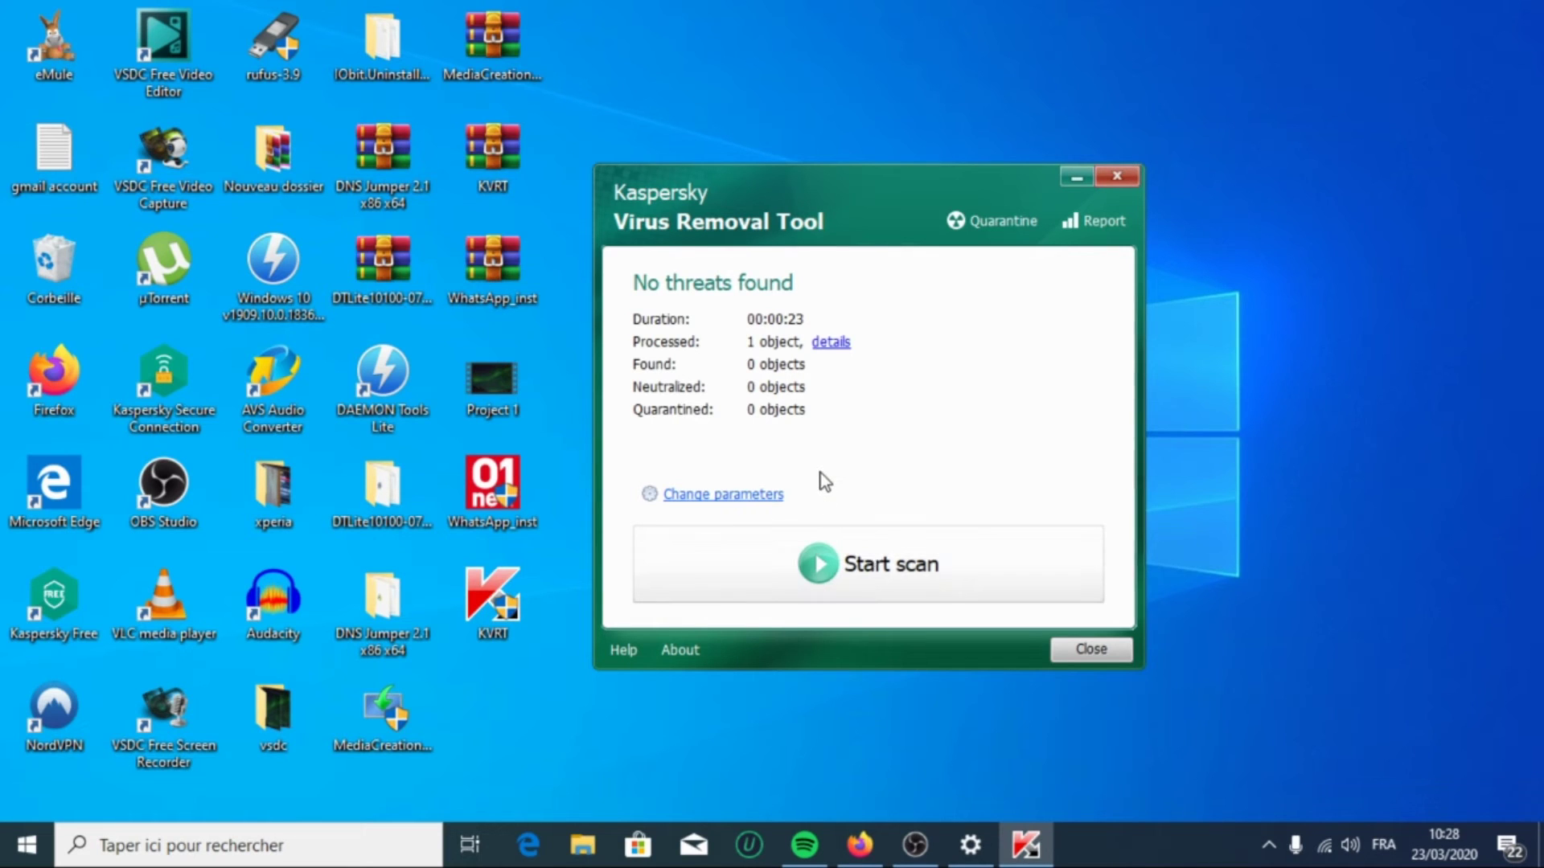
pyautogui.click(730, 497)
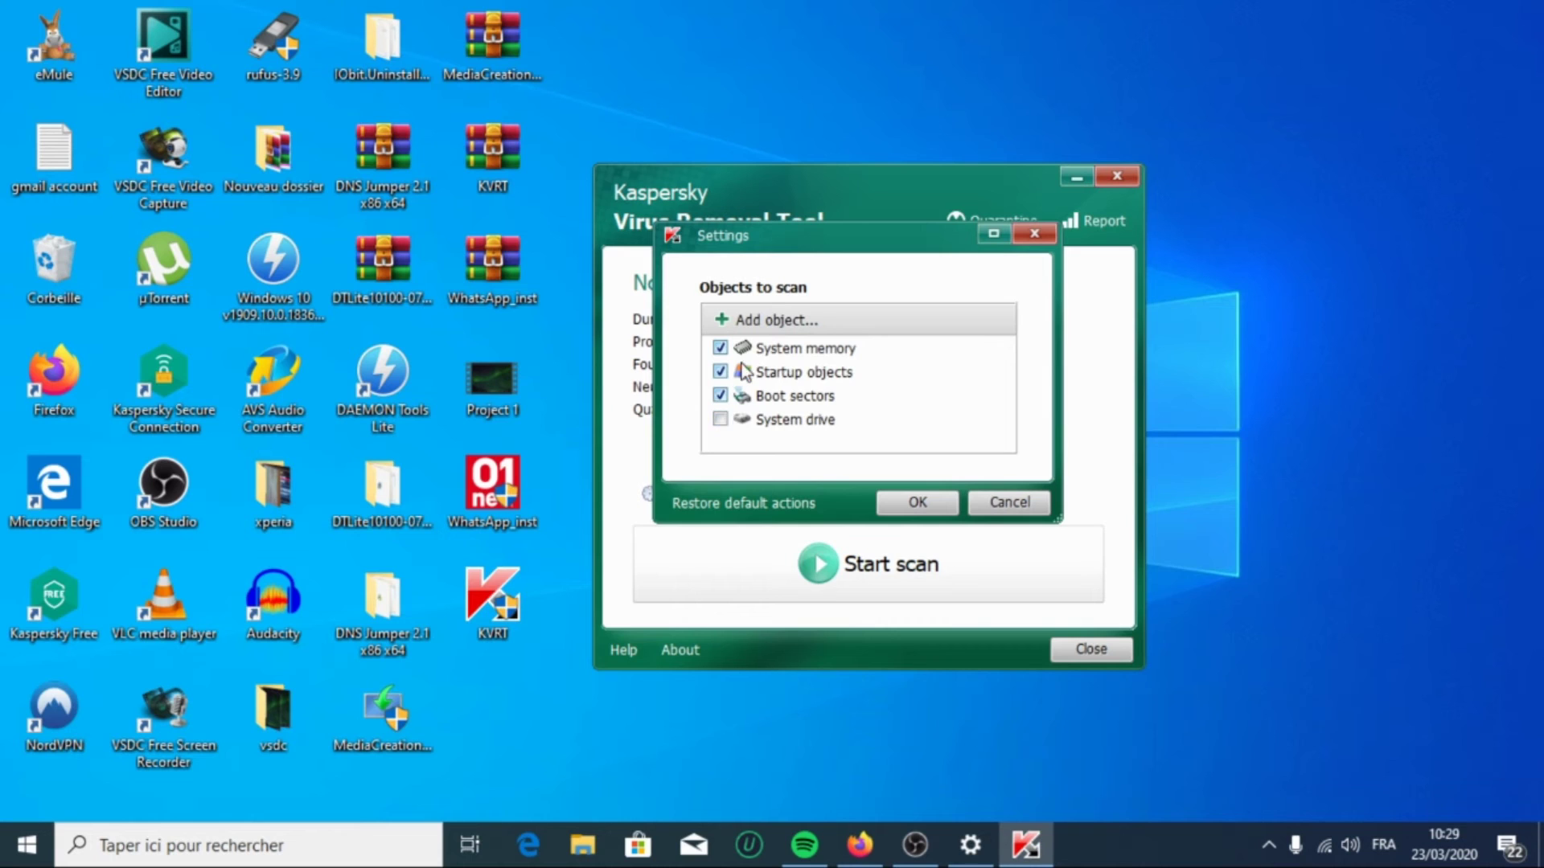
# Add a scan object by browsing Ce PC > INTENSO (F:) to the Metro.Exodus-CPY folder
pyautogui.click(756, 324)
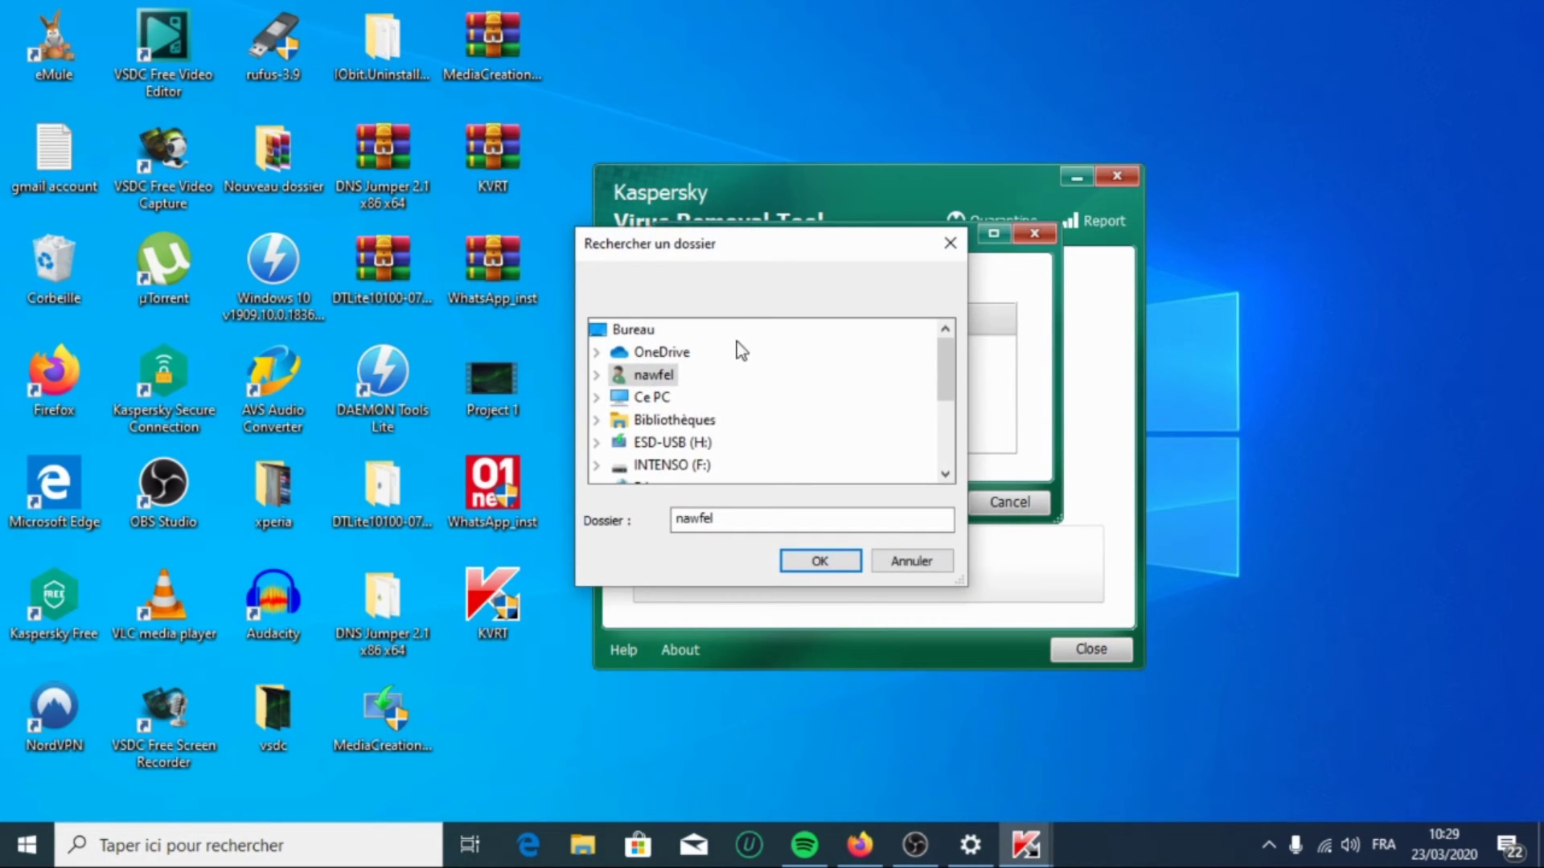
pyautogui.click(648, 399)
pyautogui.scroll(-2, 762, 387)
pyautogui.scroll(-2, 761, 386)
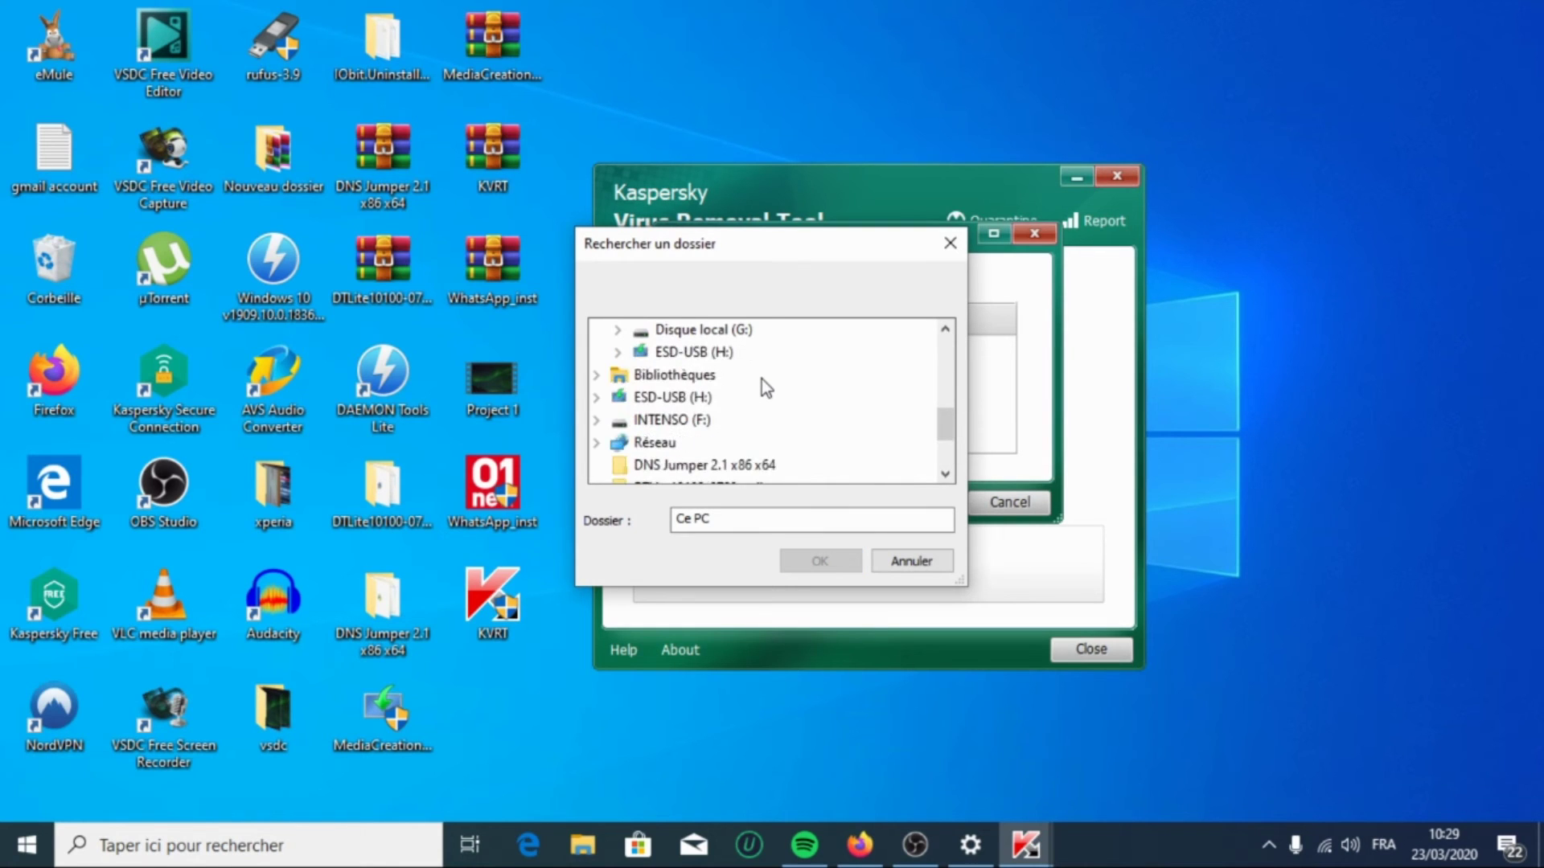
pyautogui.scroll(1, 762, 386)
pyautogui.doubleClick(689, 375)
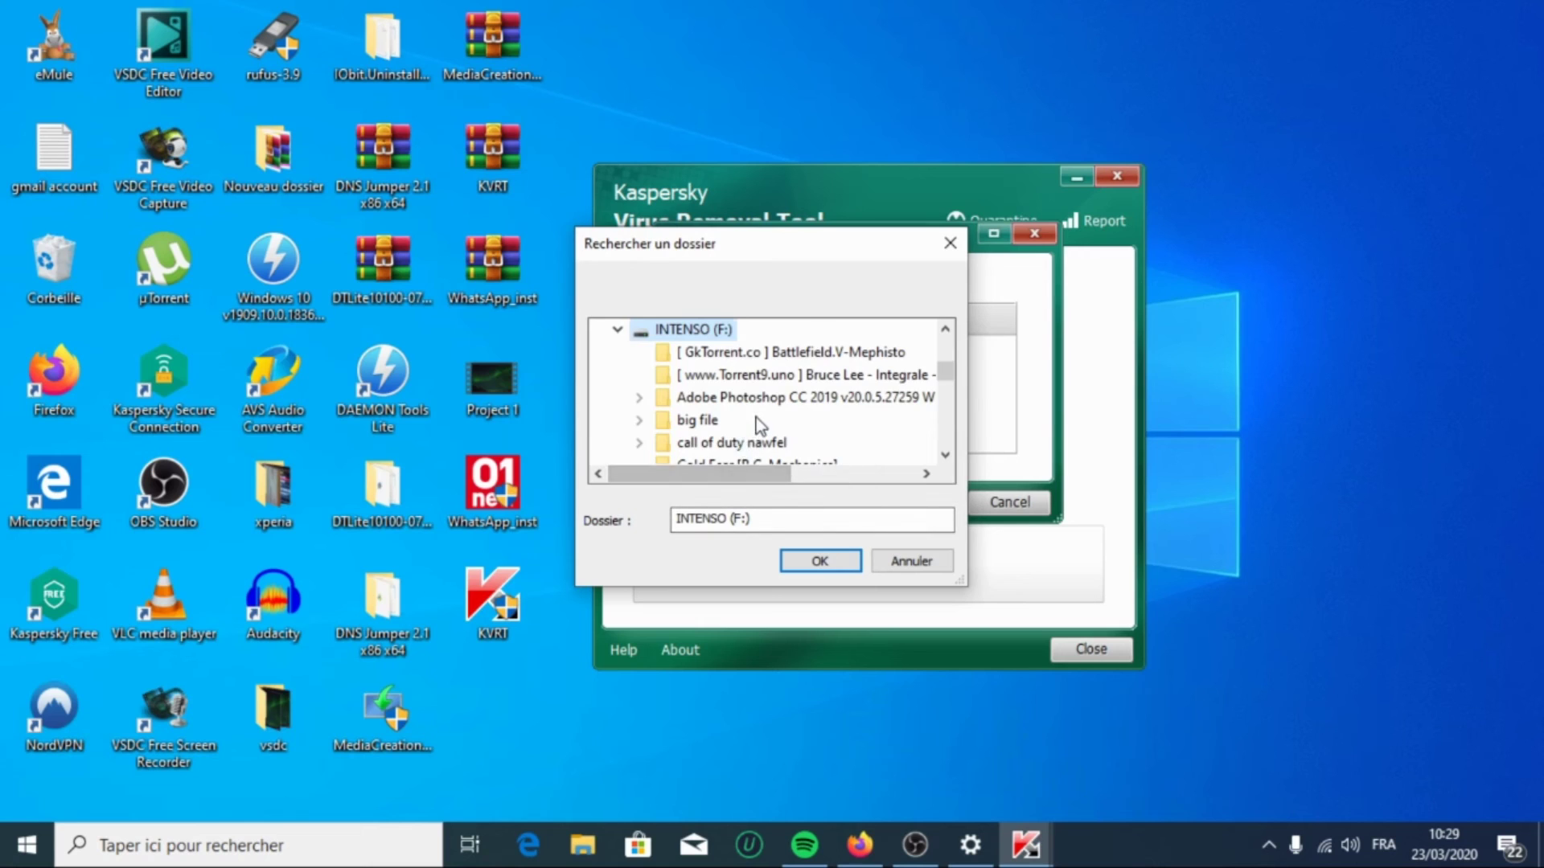
pyautogui.scroll(-1, 755, 423)
pyautogui.scroll(-2, 756, 424)
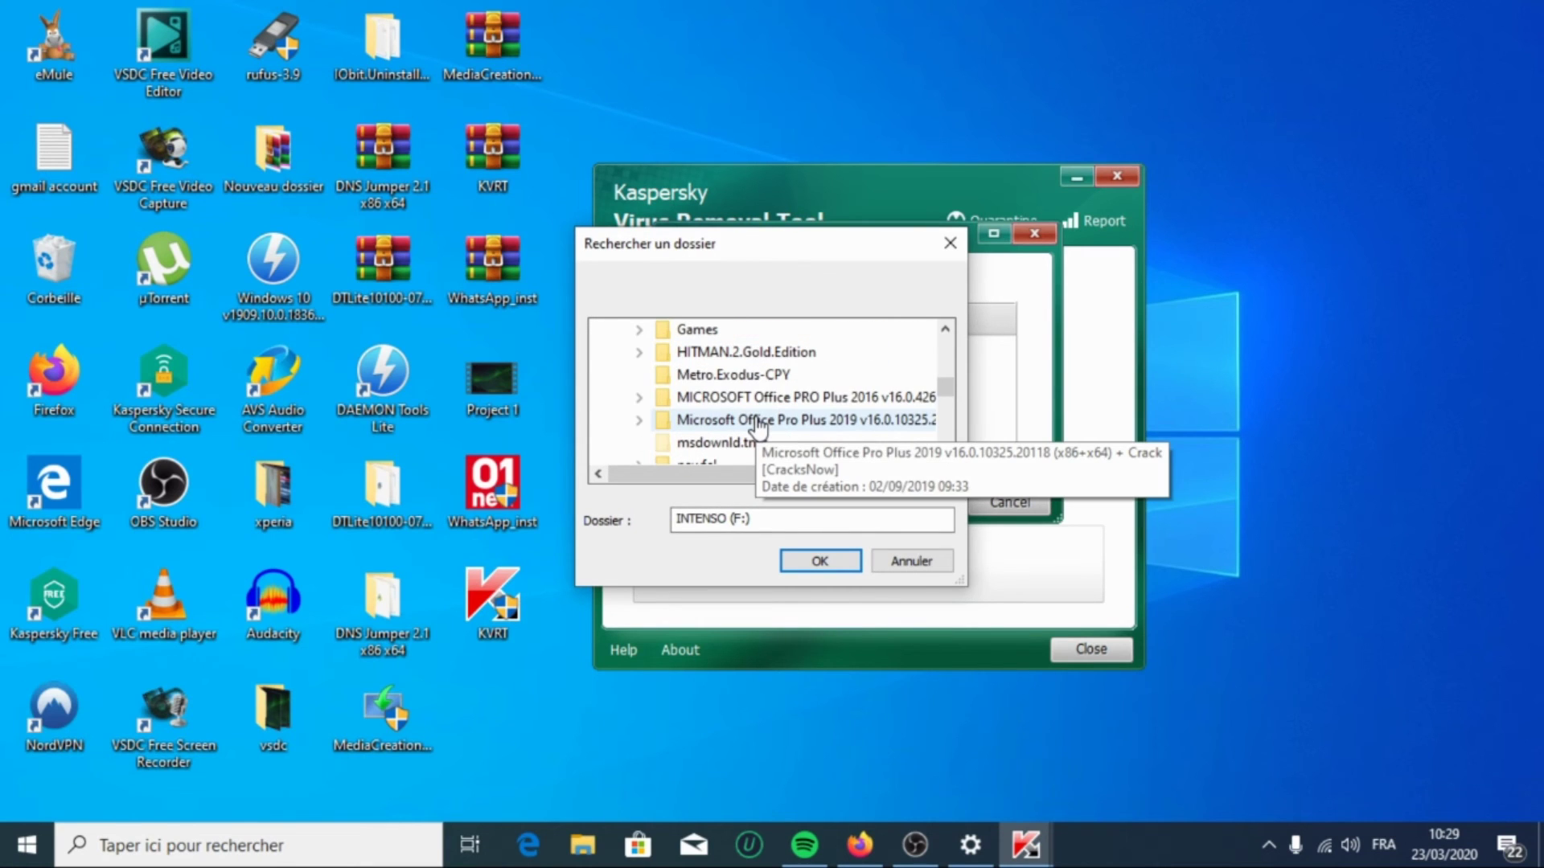
pyautogui.click(724, 375)
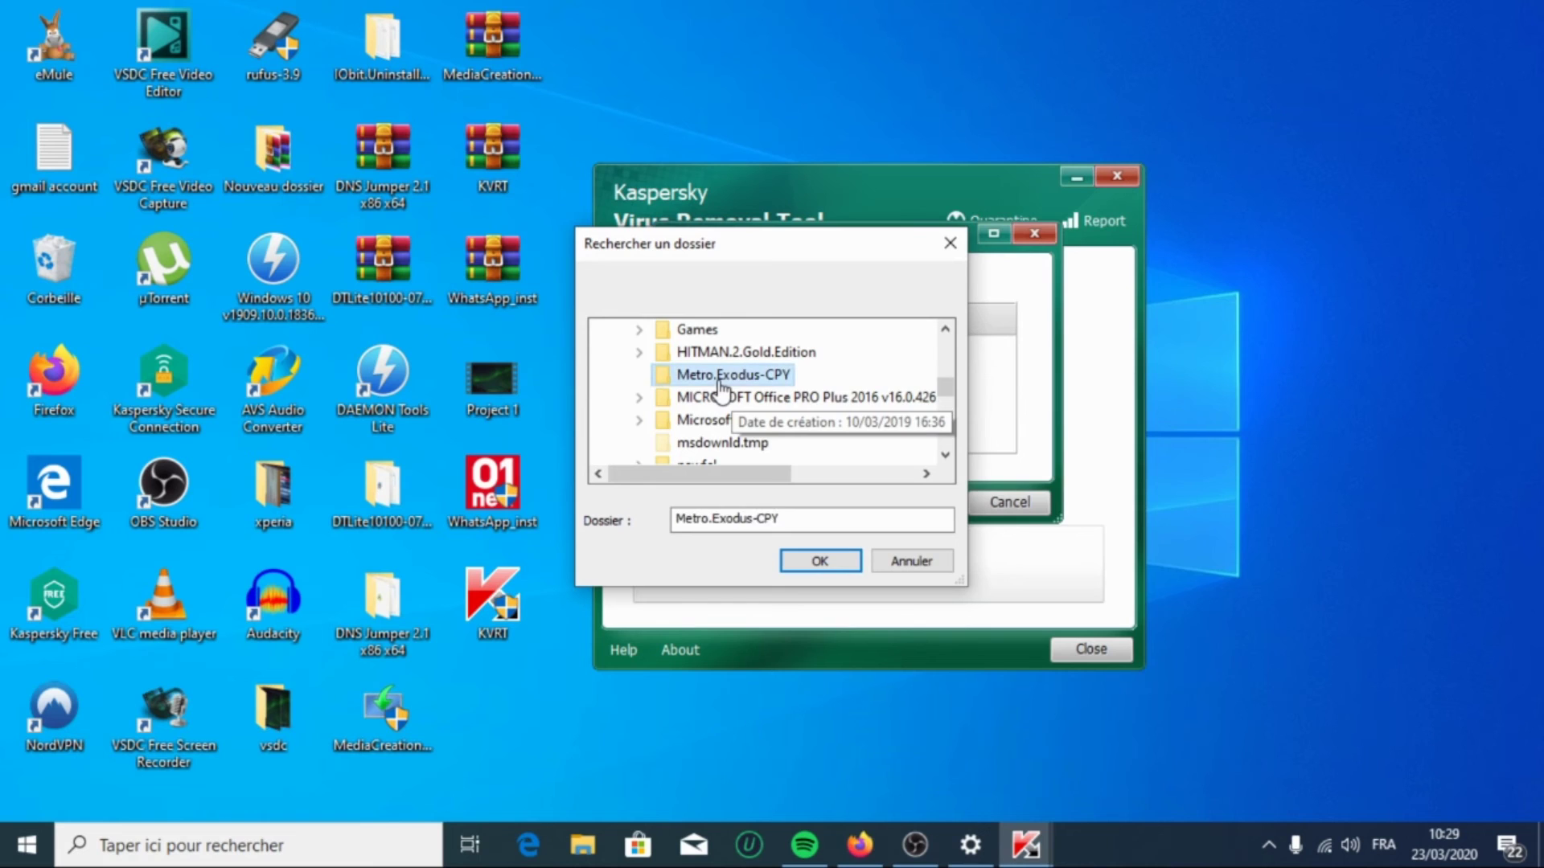
# Keep F:\Metro.Exodus-CPY as the only scan target, untick the defaults, and run the scan
pyautogui.click(807, 560)
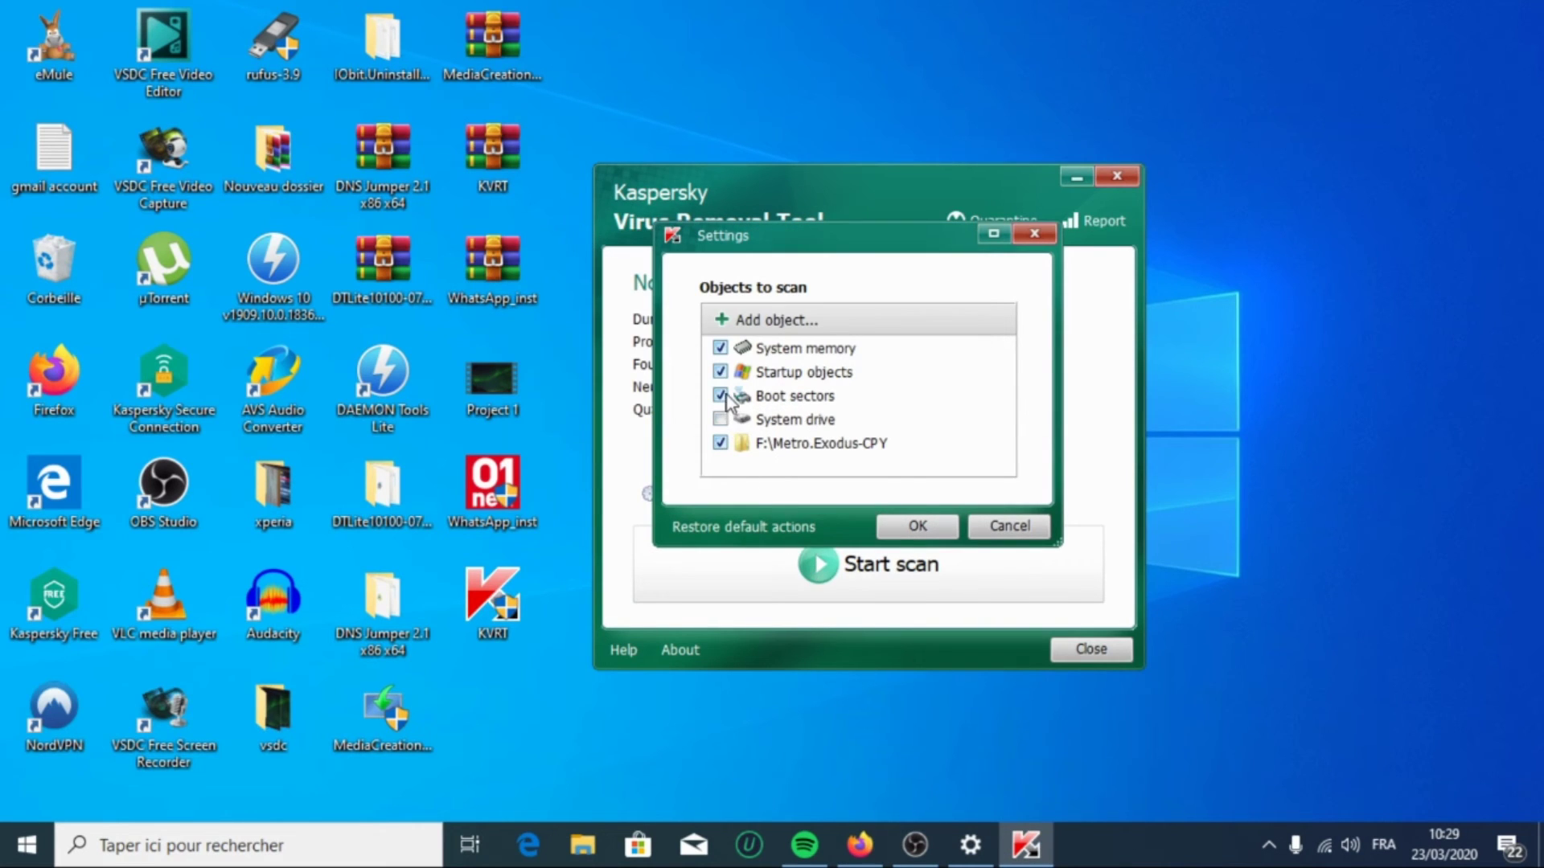
pyautogui.click(720, 396)
pyautogui.click(917, 526)
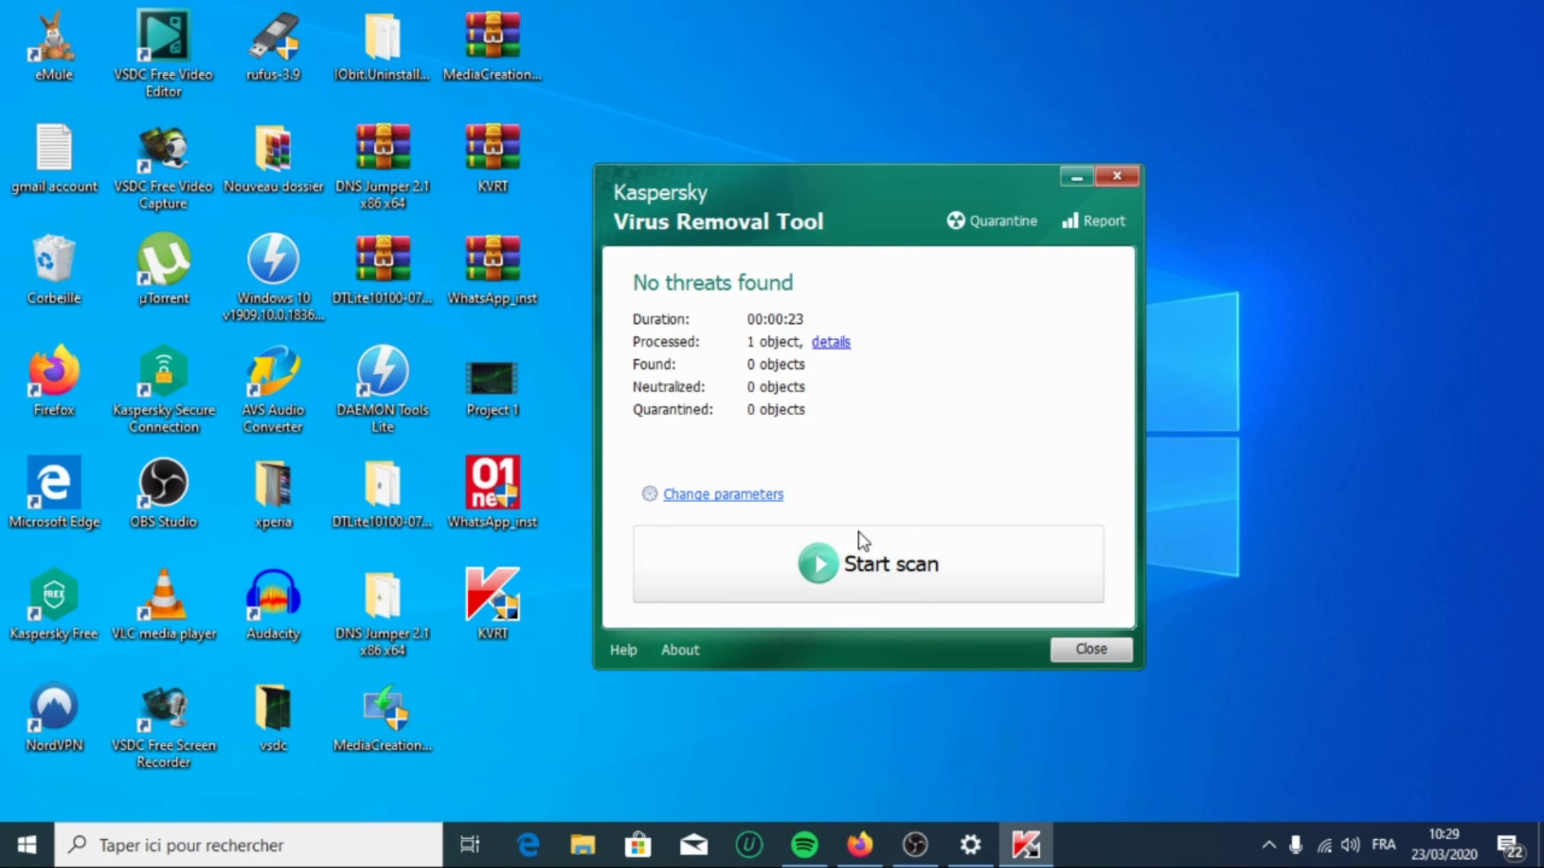
pyautogui.click(859, 575)
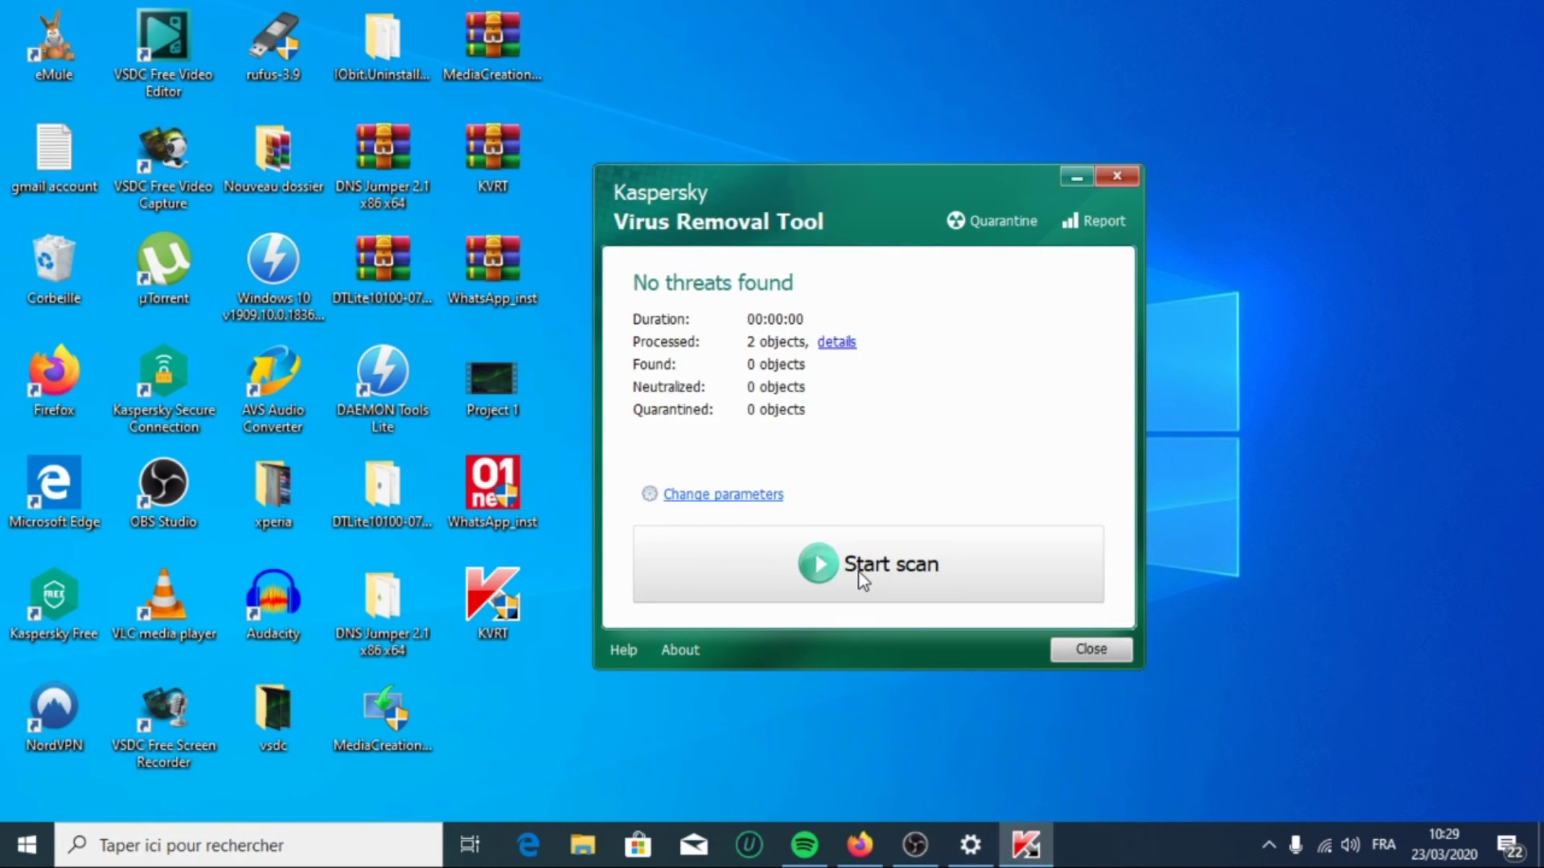